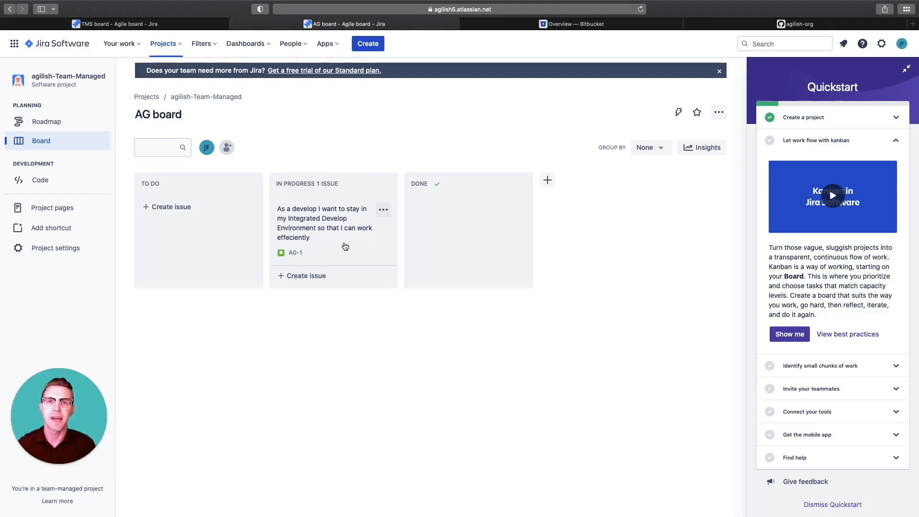
Move issue AG-1 from the In Progress column to To Do and back to In Progress
drag(345, 246, 218, 235)
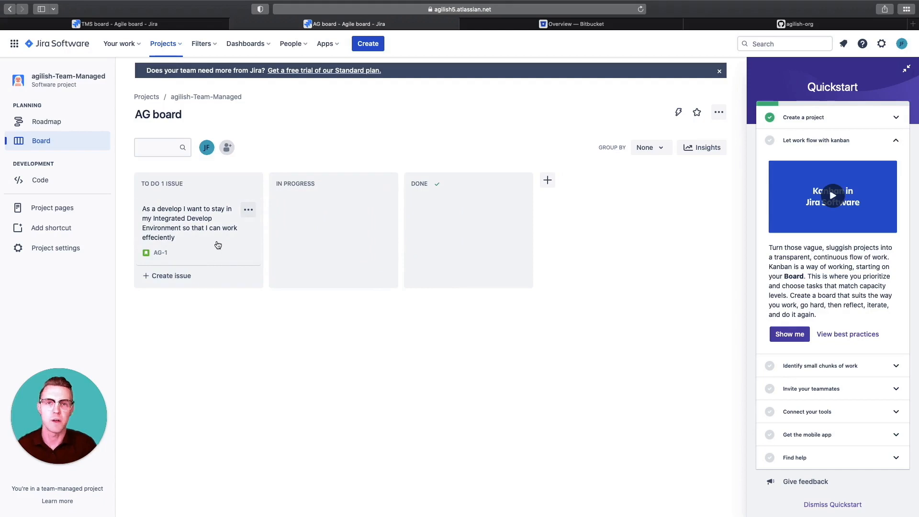
drag(218, 245, 352, 237)
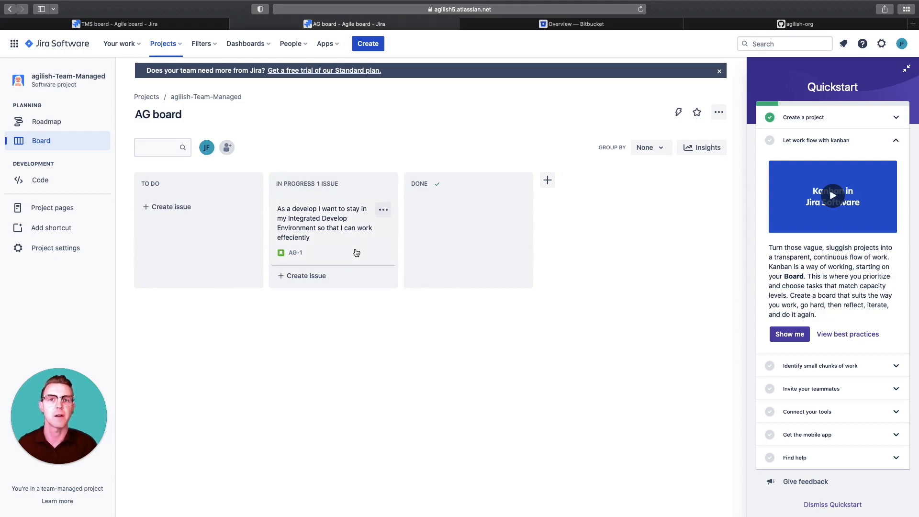
mouse_move(345, 248)
mouse_down()
mouse_move(390, 242)
mouse_move(454, 255)
mouse_move(343, 238)
mouse_up()
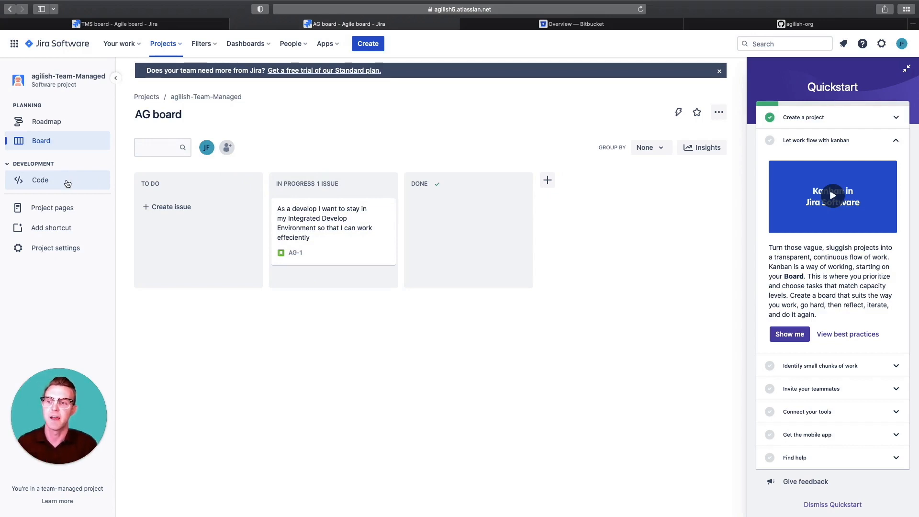
Connect the agilish-1 Bitbucket workspace to the Jira site from the project's Code page, and reload the page
click(115, 190)
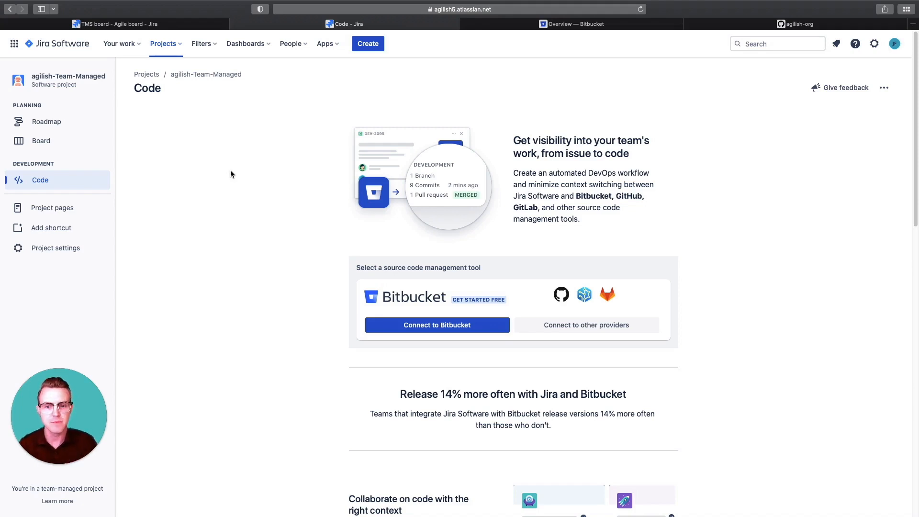
scroll(317, 294, down, 1)
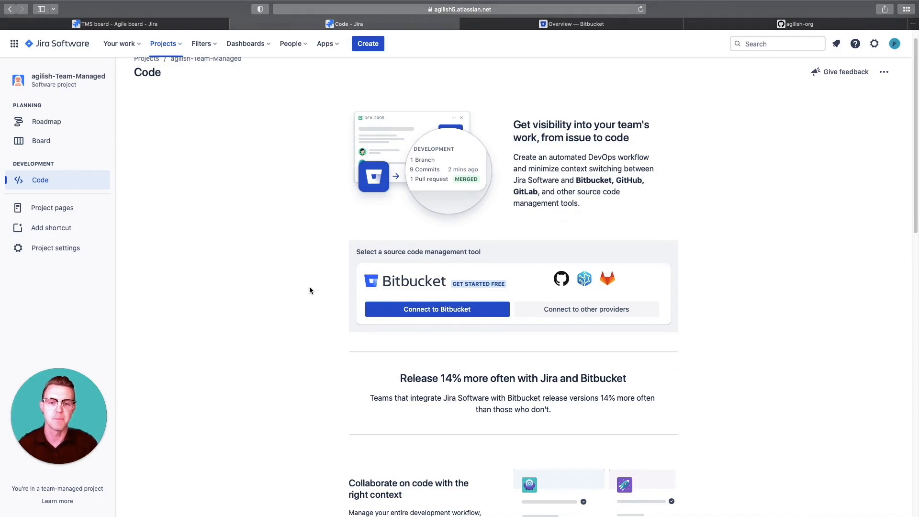
scroll(310, 291, up, 1)
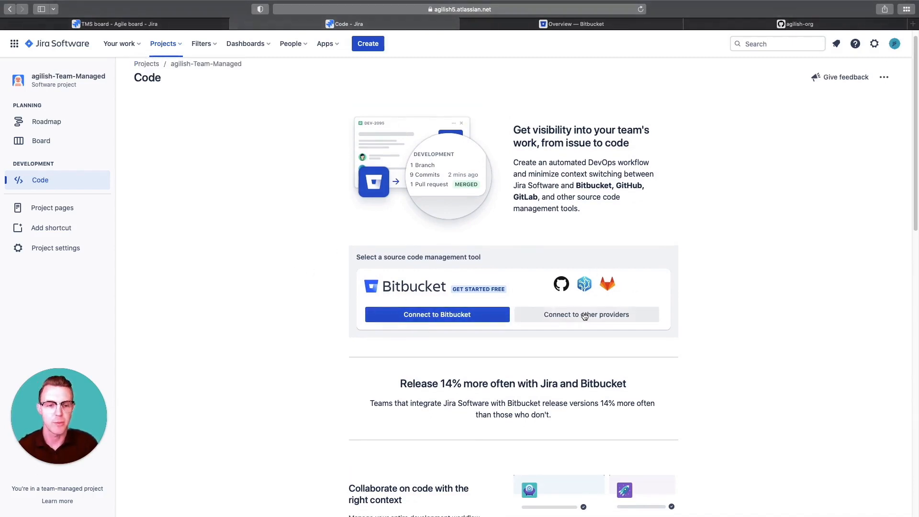
click(466, 316)
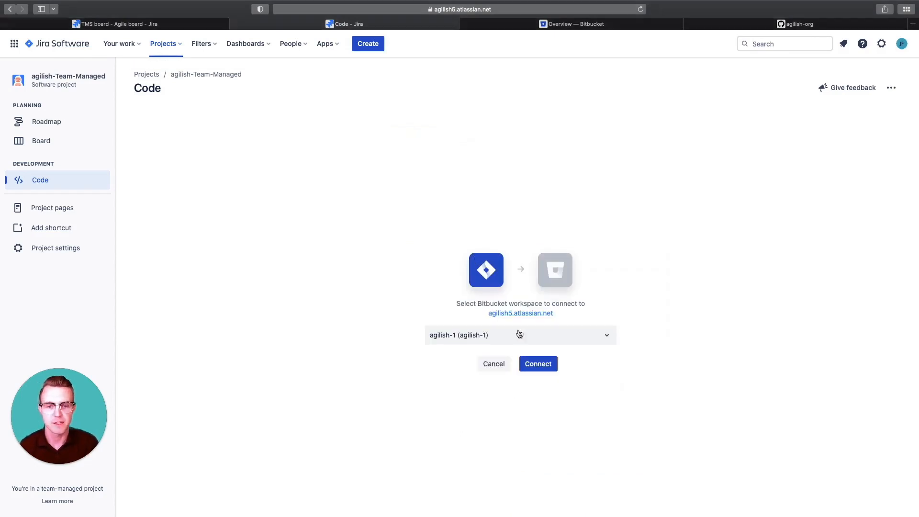
click(536, 365)
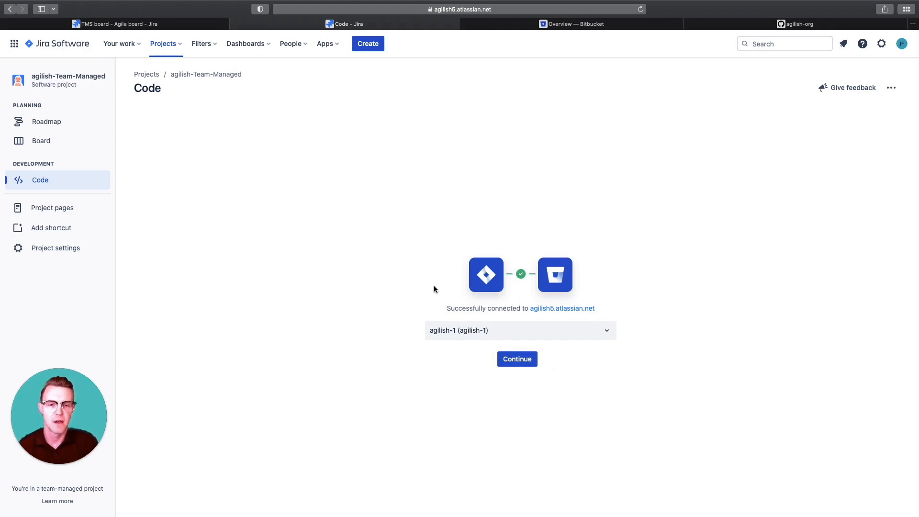
triple_click(450, 309)
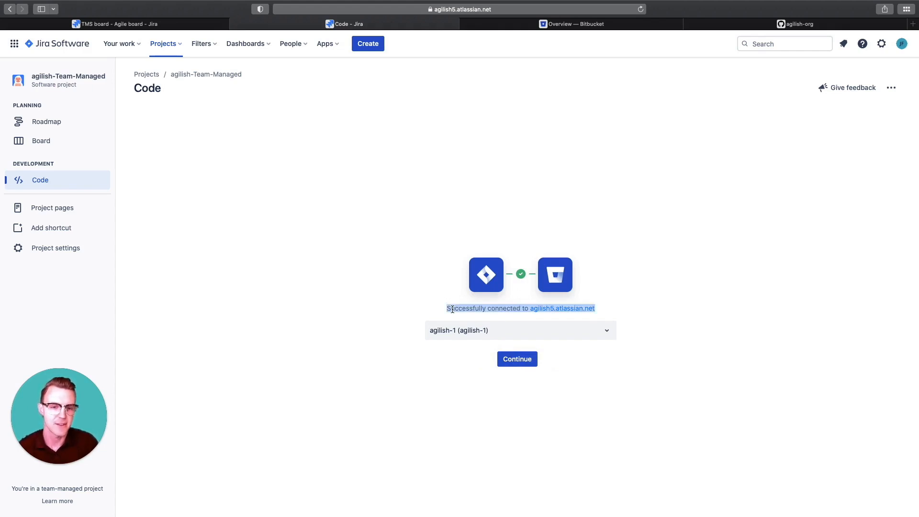
click(356, 290)
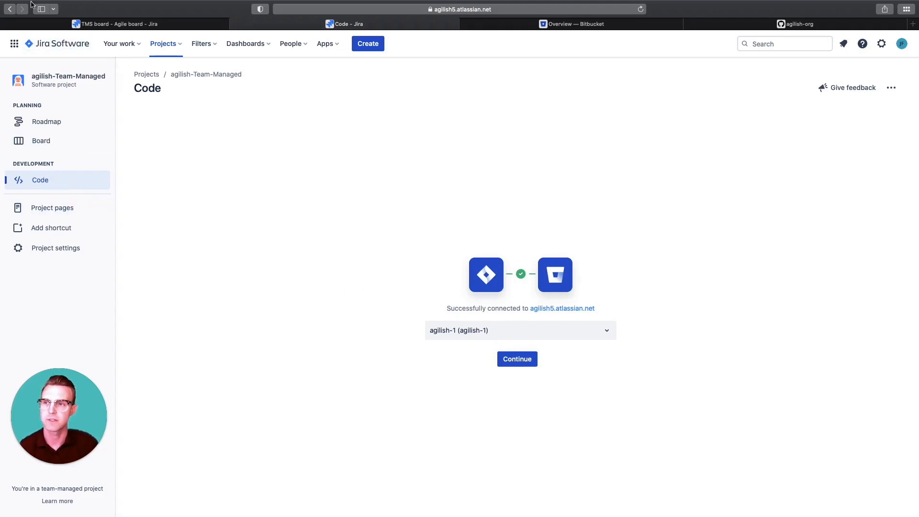
click(640, 10)
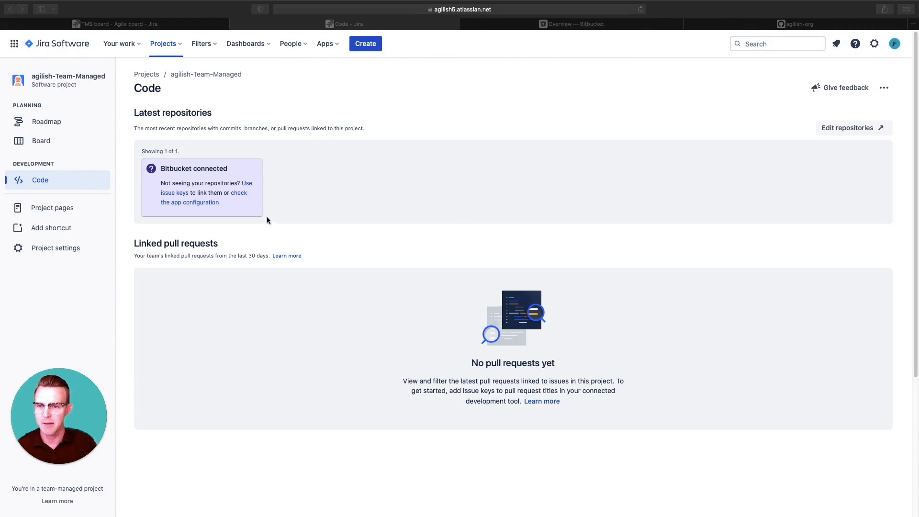
Add the Bitbucket code repository repo1 to the project's toolchain in the project settings
click(62, 257)
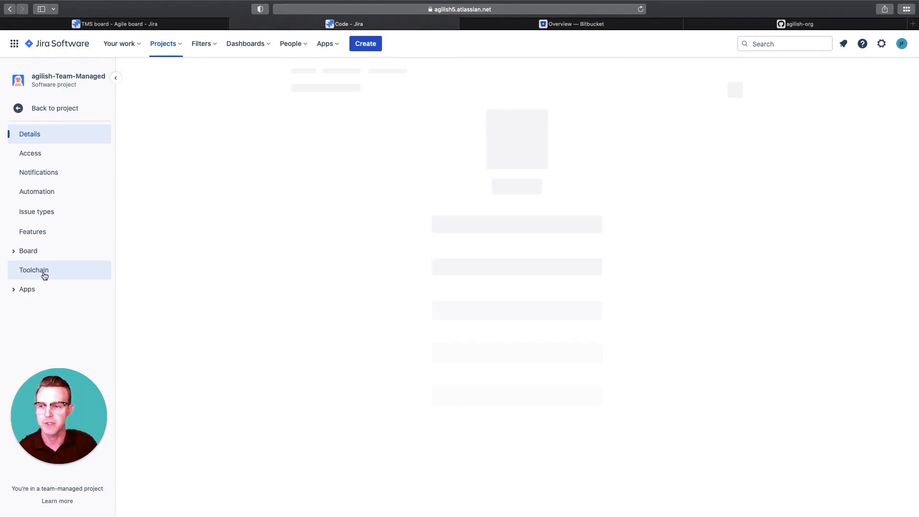
click(43, 271)
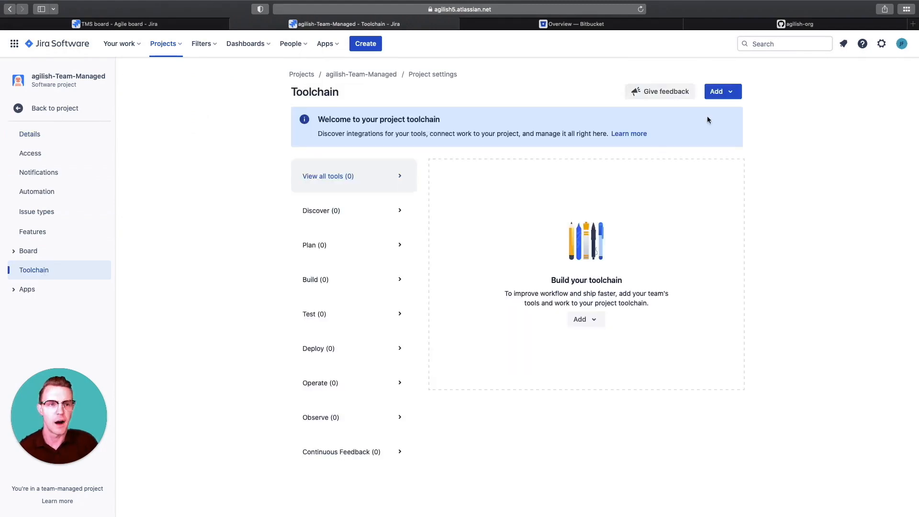
click(737, 92)
click(741, 140)
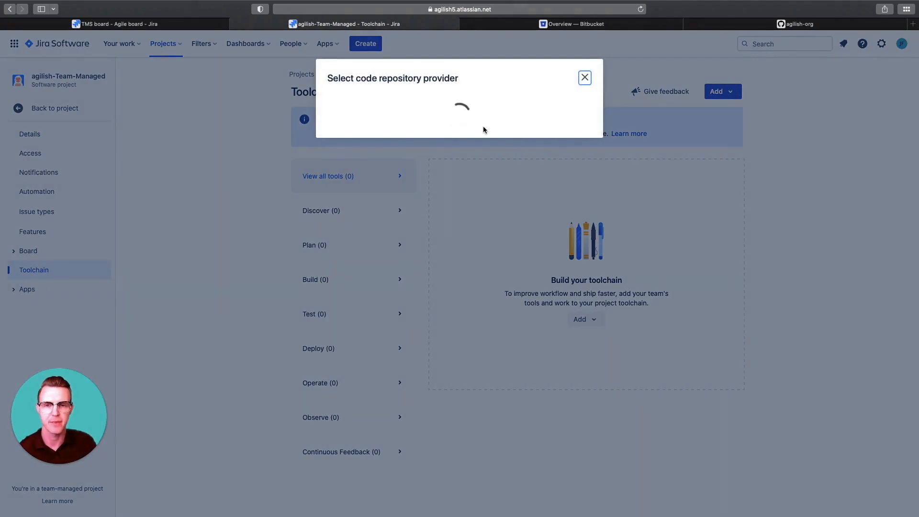
click(459, 111)
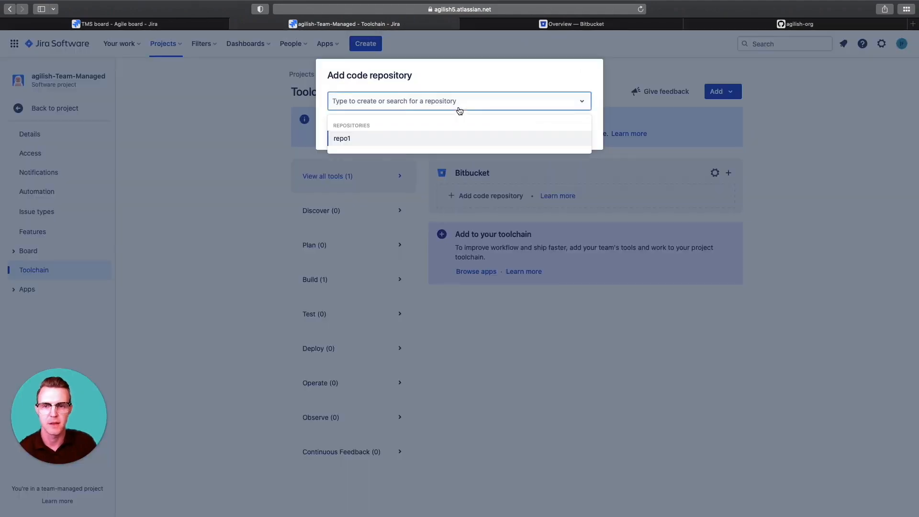
click(450, 140)
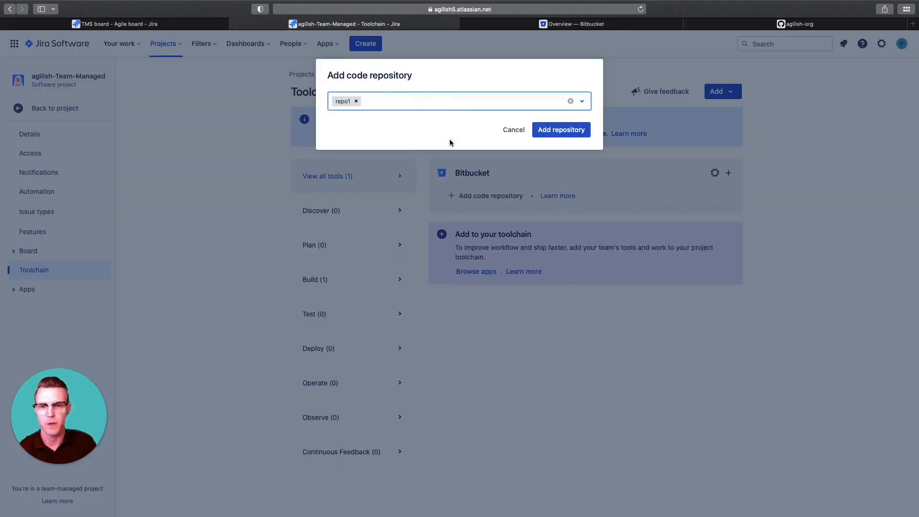
click(577, 130)
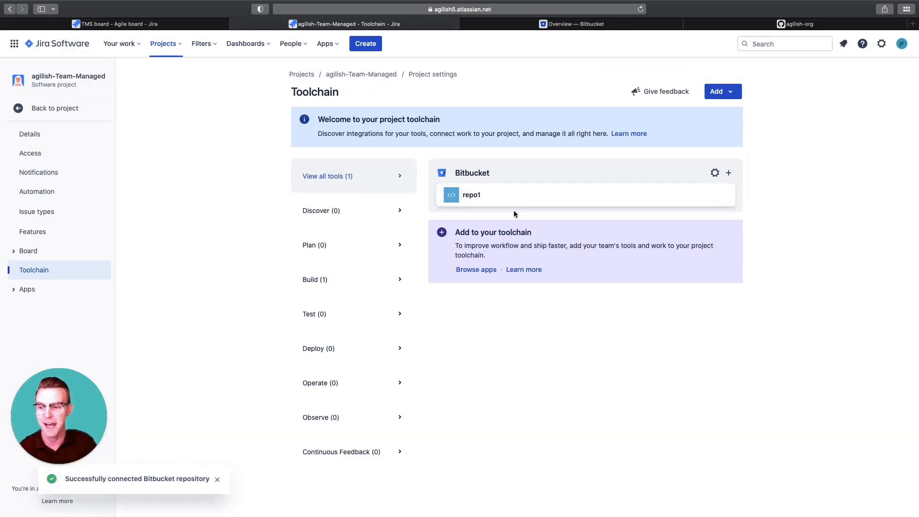
Install the GitHub for Jira app as a code repository provider, postponing its configuration
click(721, 92)
click(735, 141)
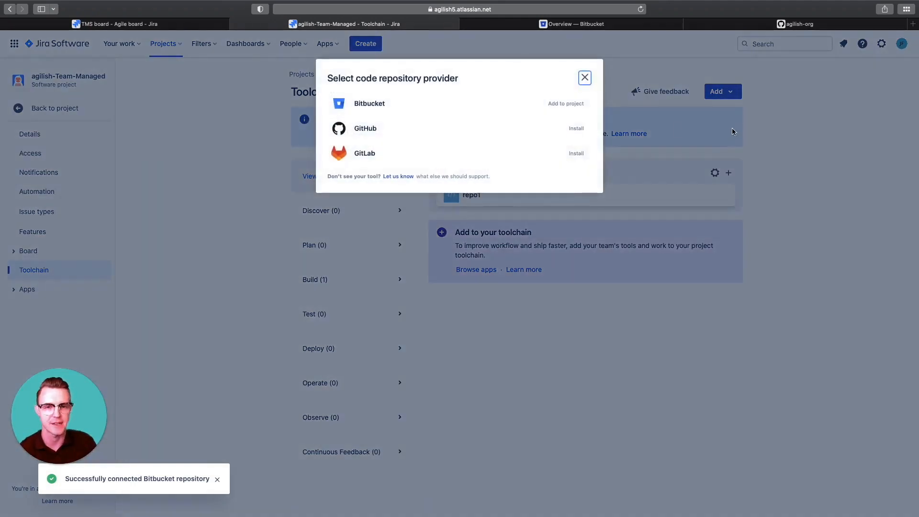
click(464, 136)
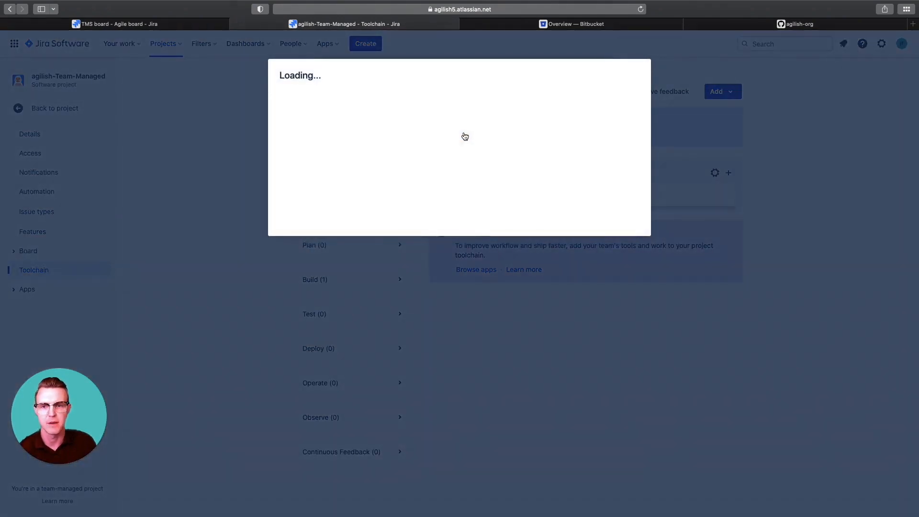
click(577, 270)
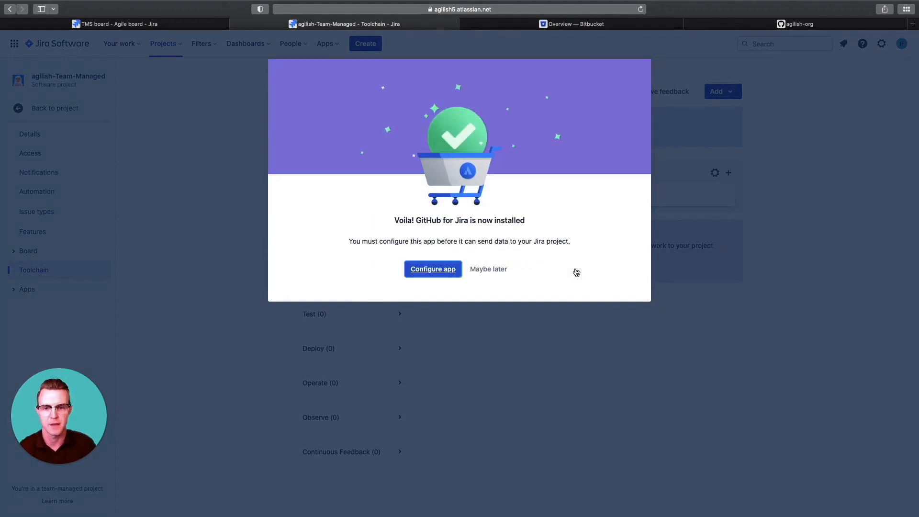
click(489, 269)
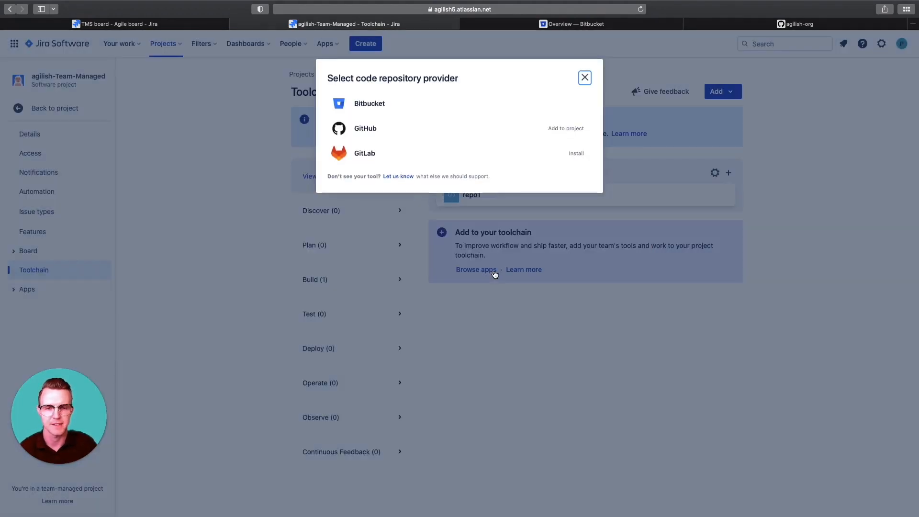
Add the GitHub repository repo-org1 to the project toolchain
click(535, 135)
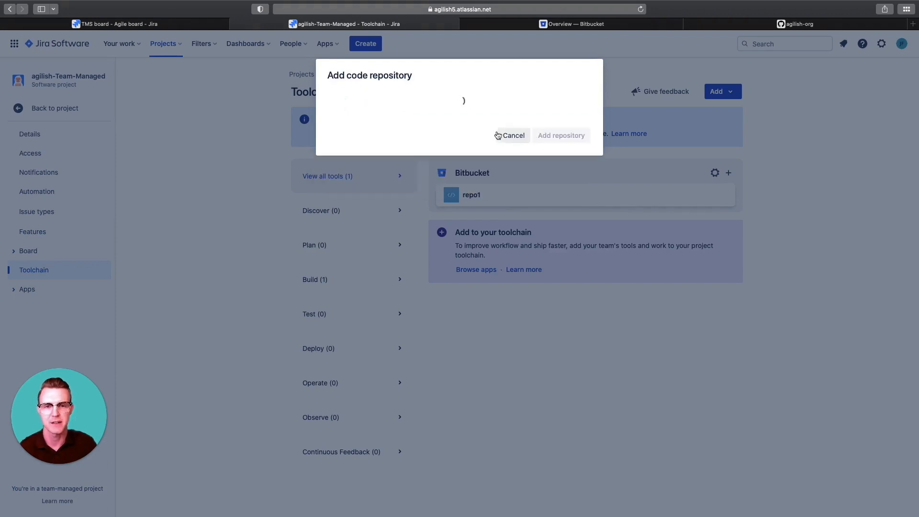
click(464, 138)
click(560, 127)
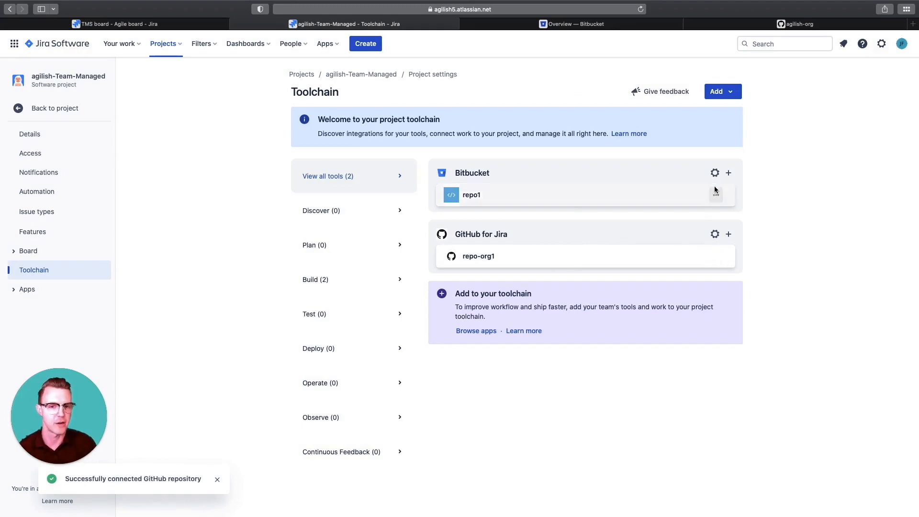
Install the GitLab for Jira Cloud app as a code repository provider, postpone its configuration and close the provider selection
click(723, 92)
click(744, 136)
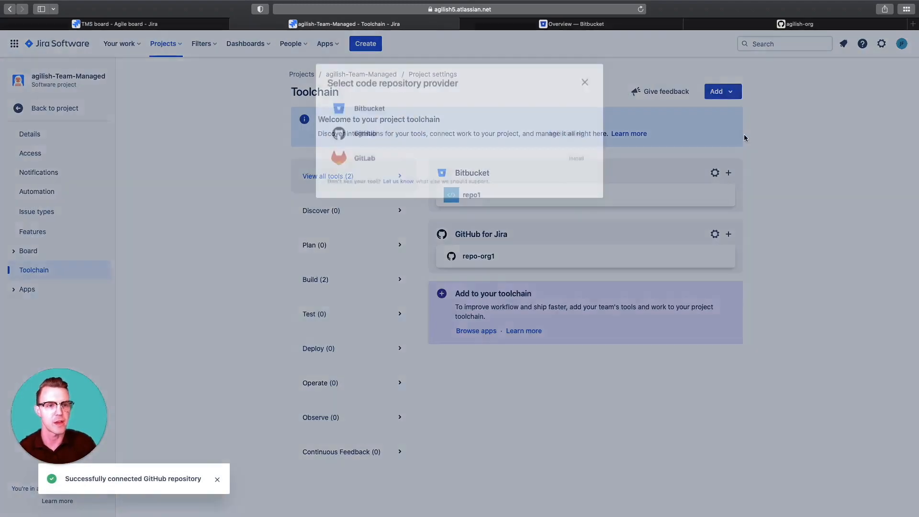
click(397, 164)
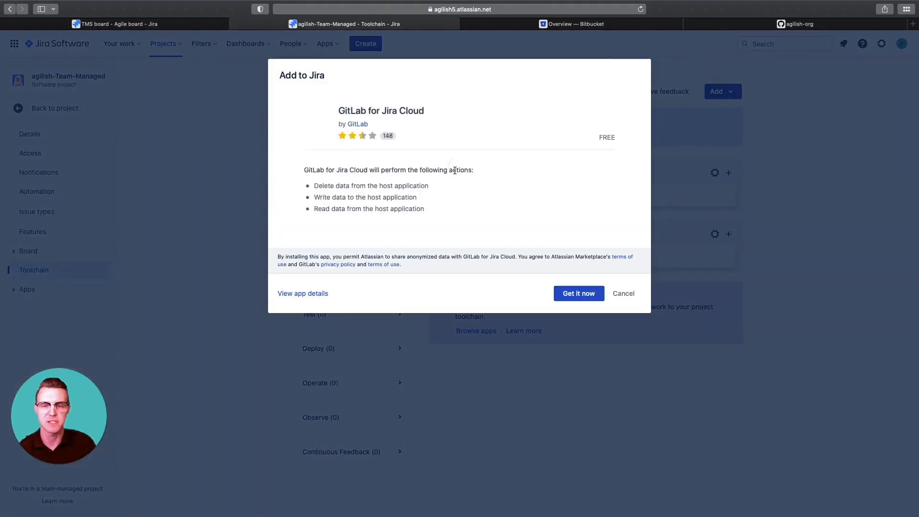
click(575, 294)
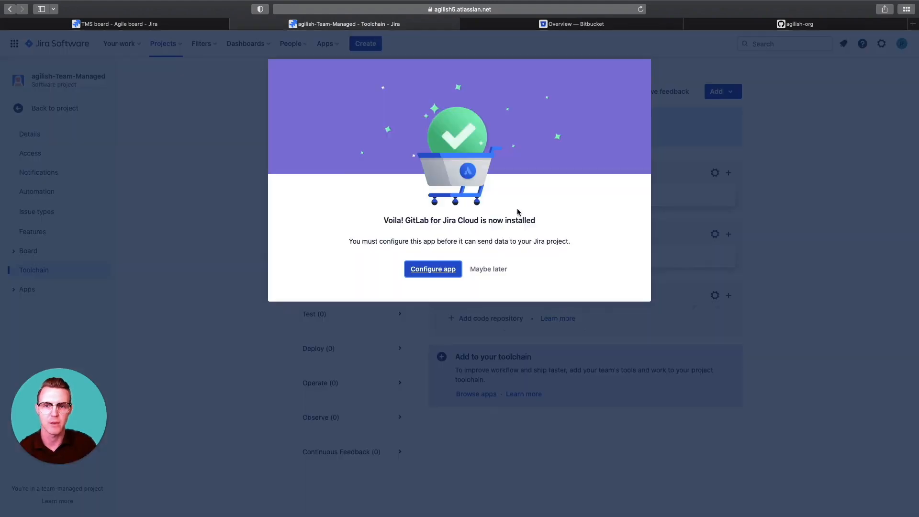
click(477, 268)
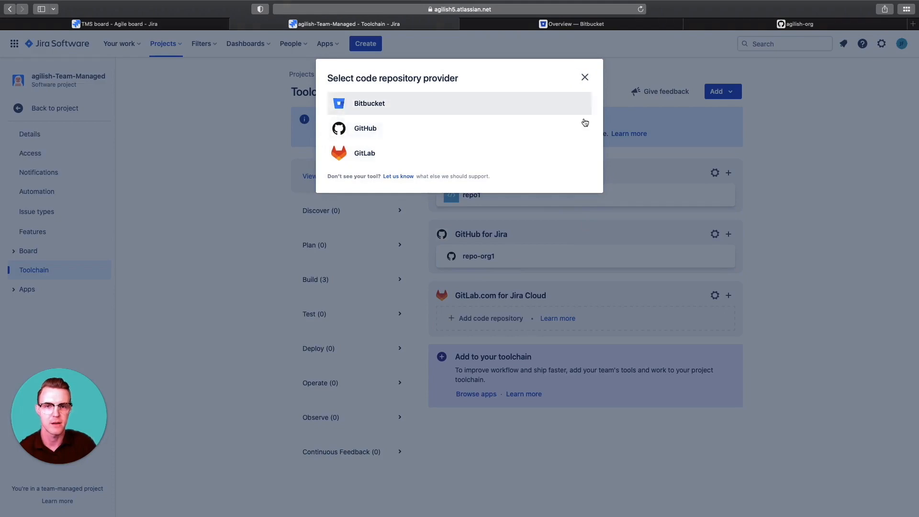
click(585, 78)
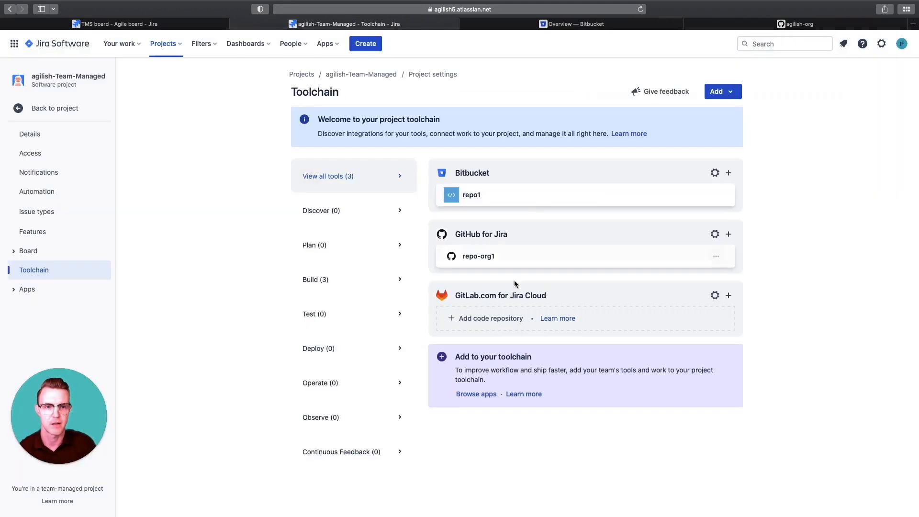
Add the Learn GitLab repository to the toolchain under GitLab.com for Jira Cloud
click(491, 319)
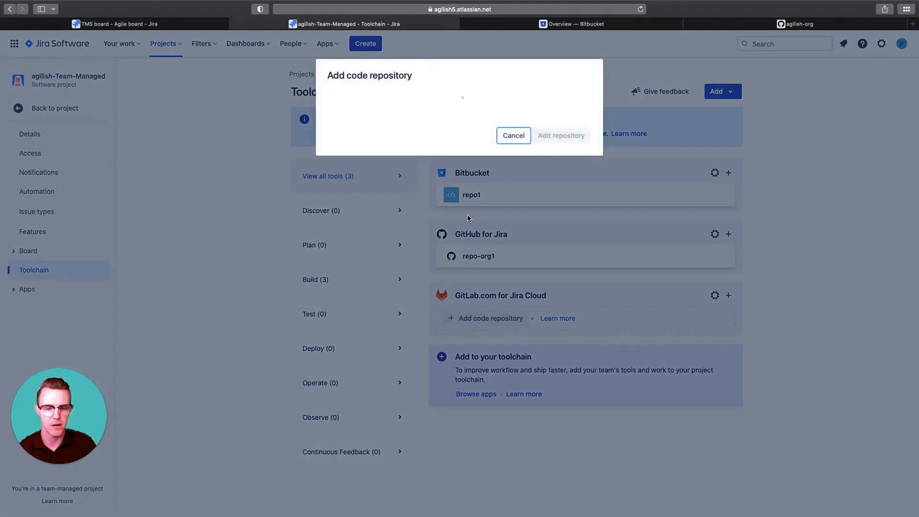
click(427, 109)
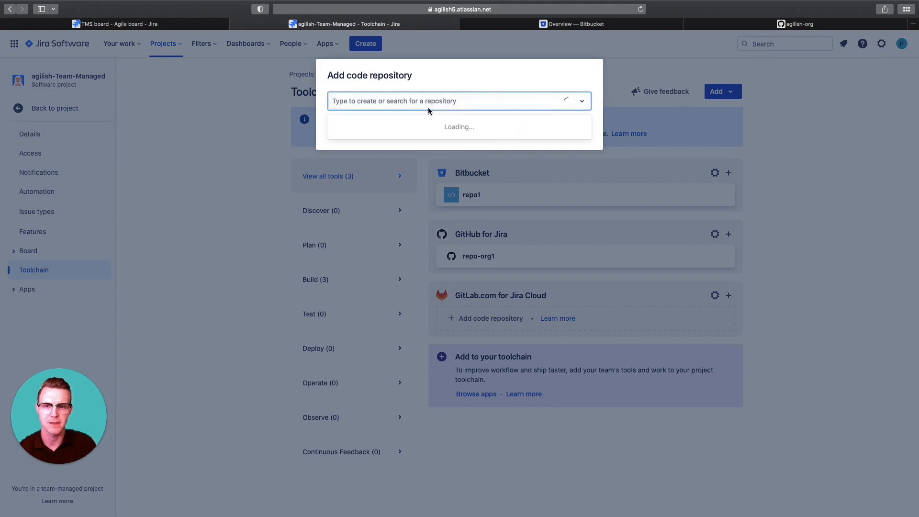
click(407, 144)
click(552, 133)
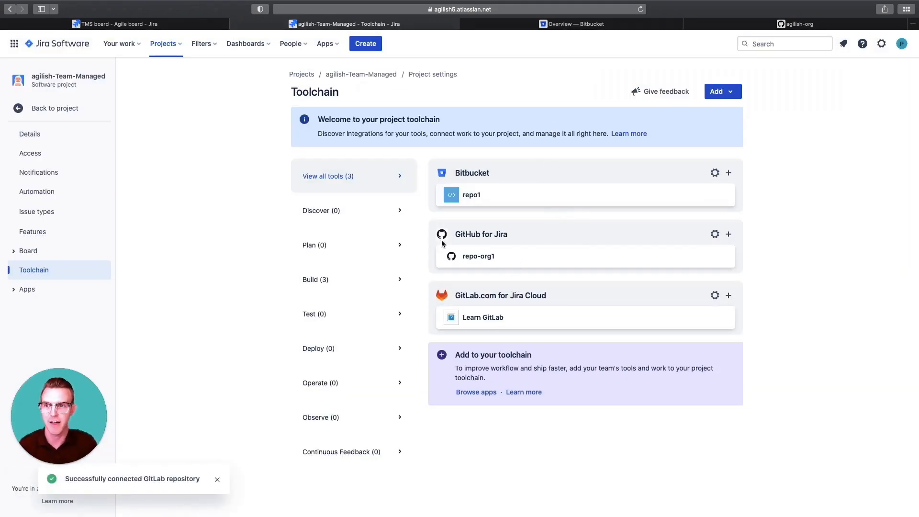
Examine the pull requests, commits and branches linked to issue TMS-3 on the Team Managed Scrum board
click(148, 24)
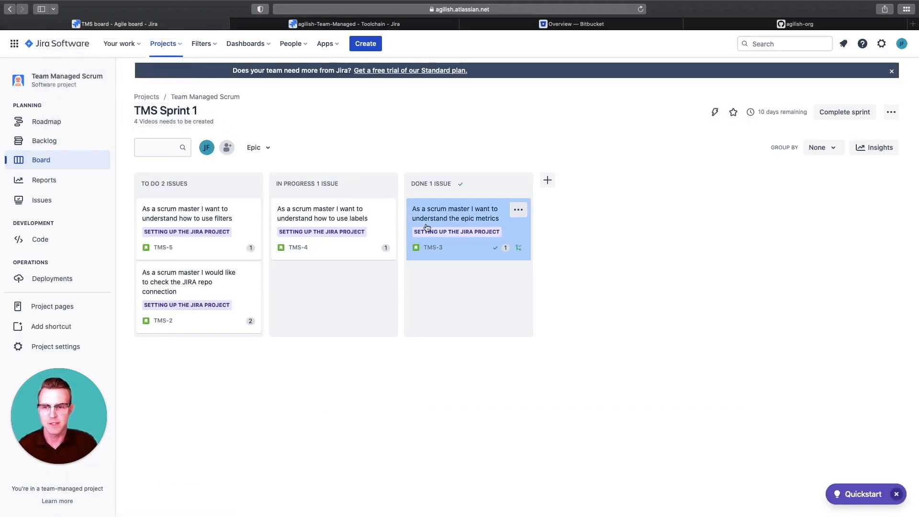
click(486, 211)
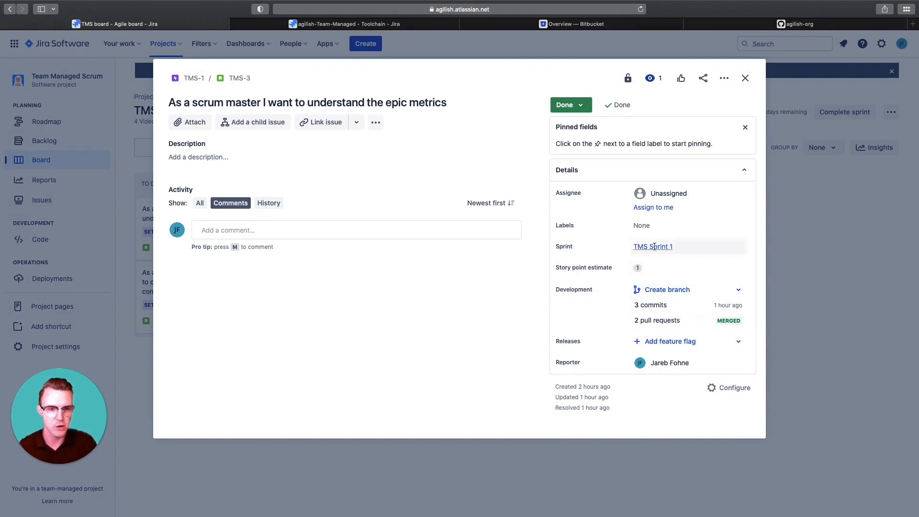
click(659, 322)
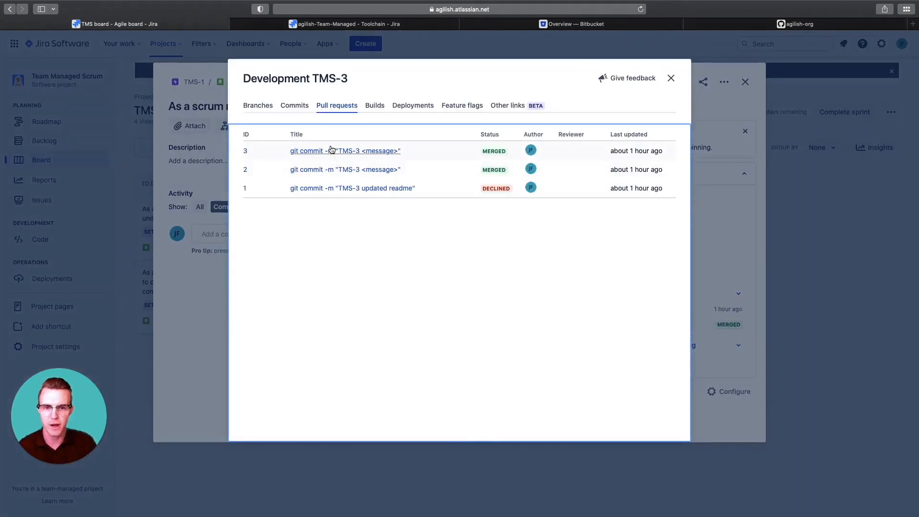
click(295, 111)
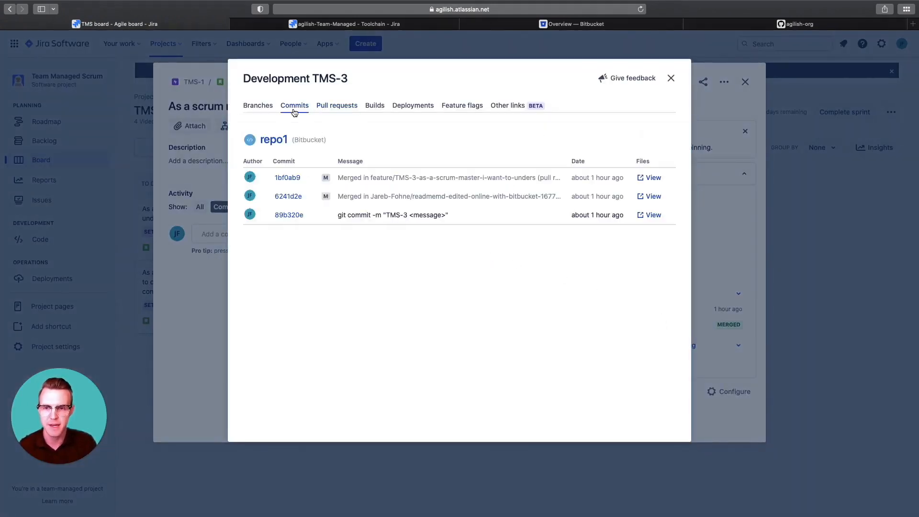
click(268, 107)
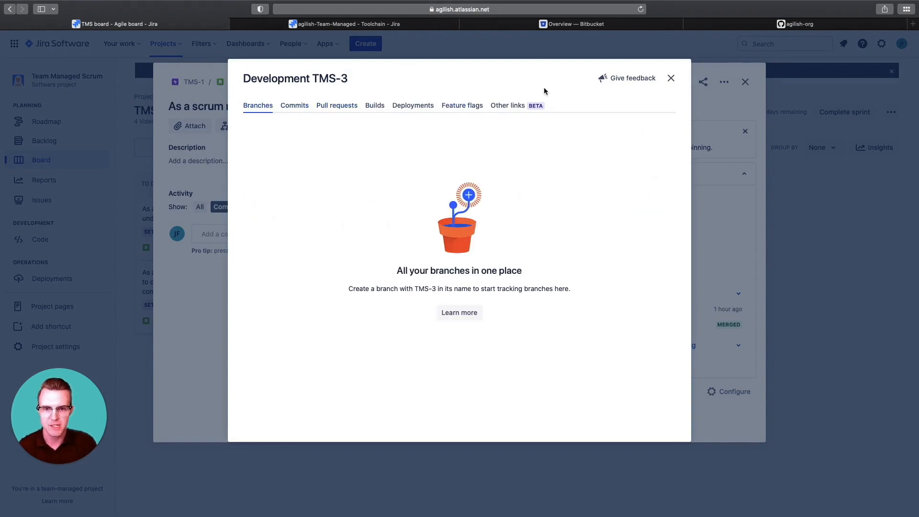
click(671, 78)
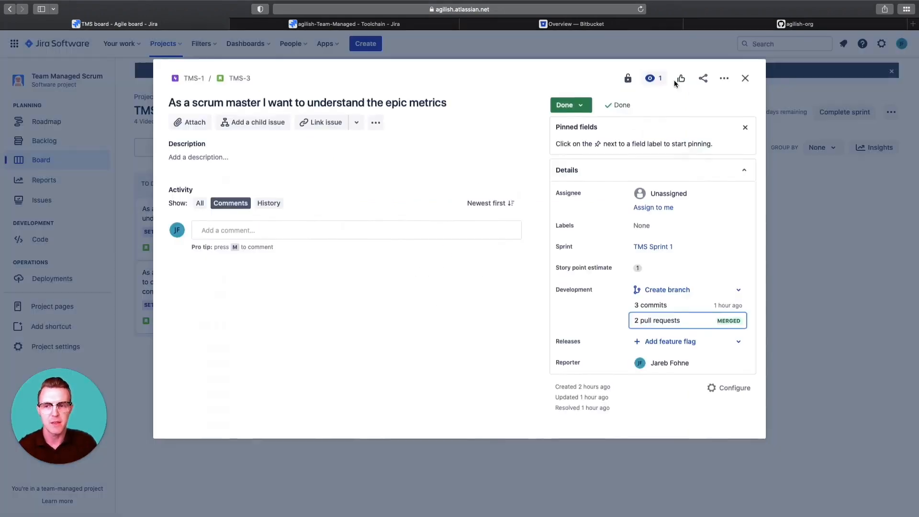
click(745, 78)
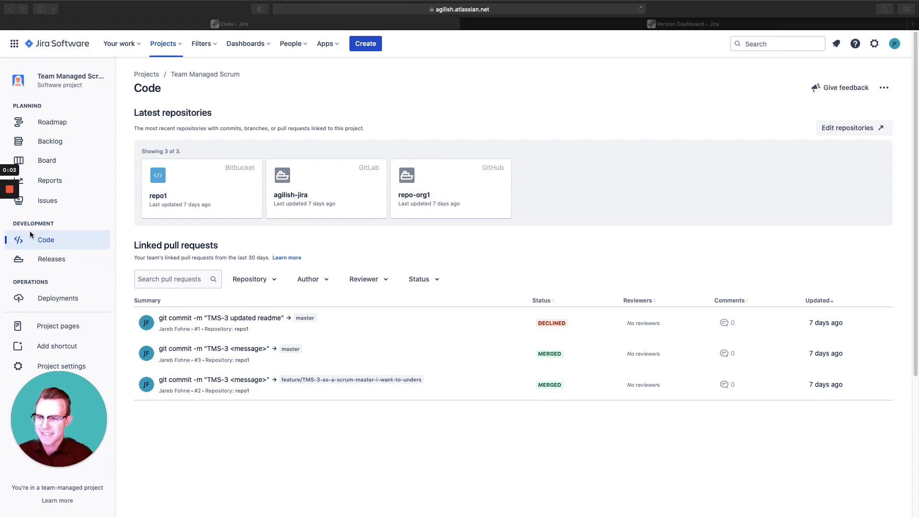
View the Team Managed Scrum project's Code page with its repositories and linked pull requests
click(49, 240)
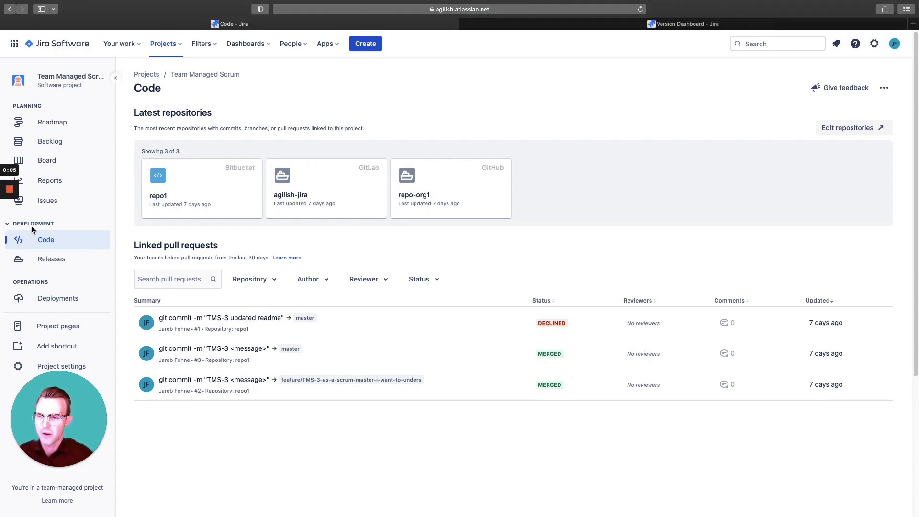